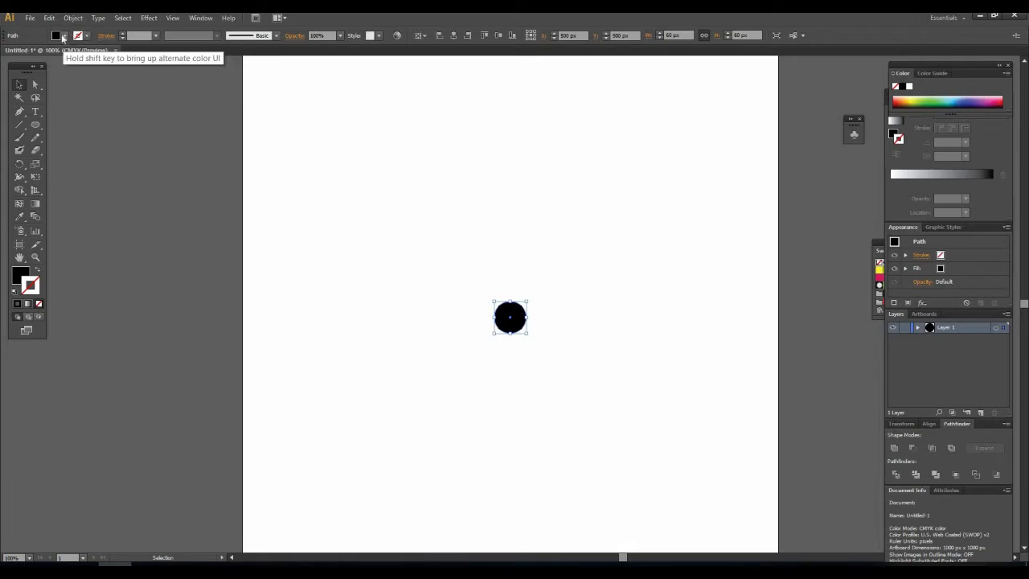
Step: Remove the fill from the 60 px circle and give it a 10 pt black stroke
click(57, 36)
key(shift+x)
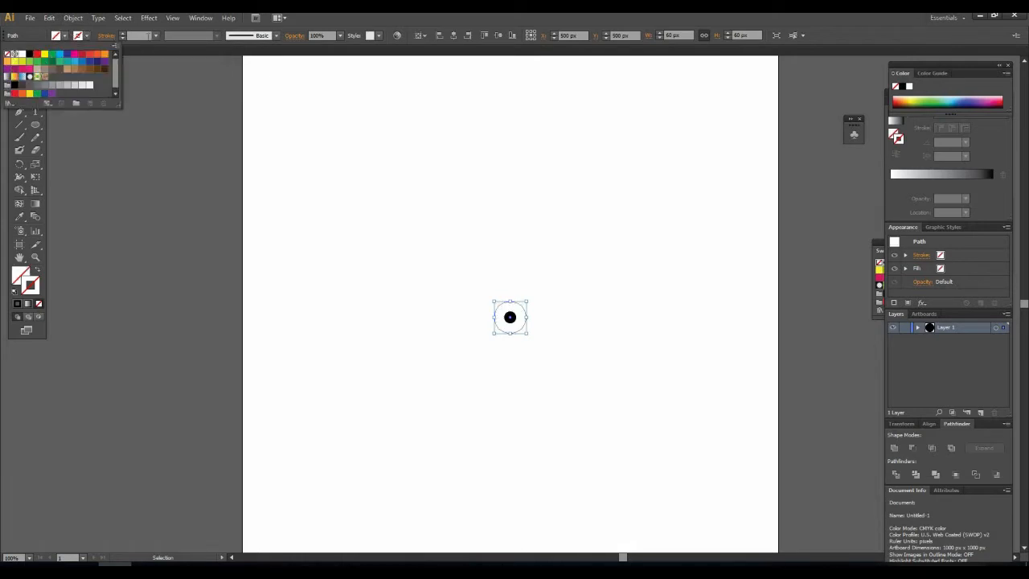
key(Escape)
scroll(148, 35, up, 8)
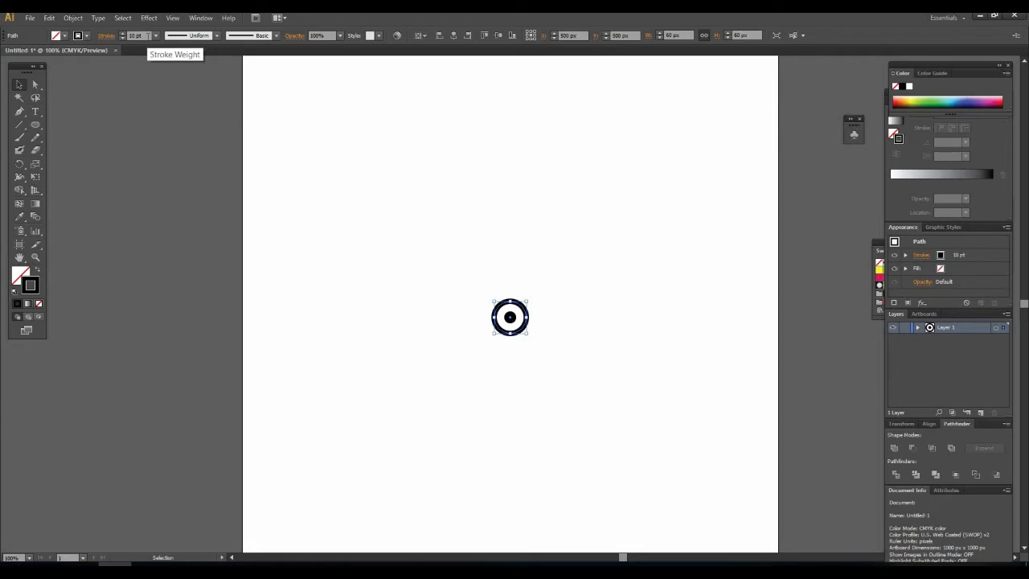
Step: Duplicate the stroked circle in place and resize the copy to 100 px wide and high
key(ctrl+c)
key(ctrl+f)
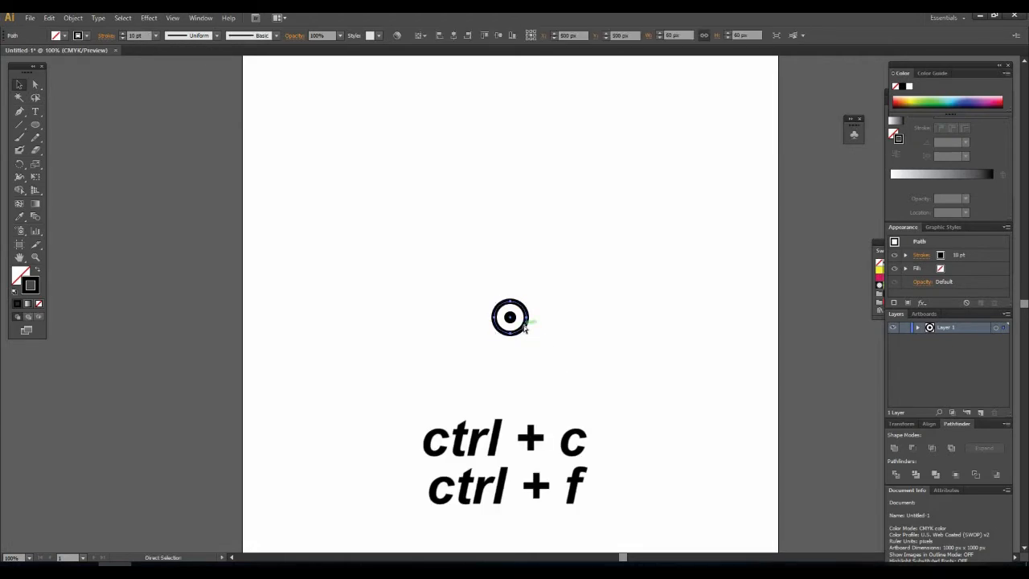
key(v)
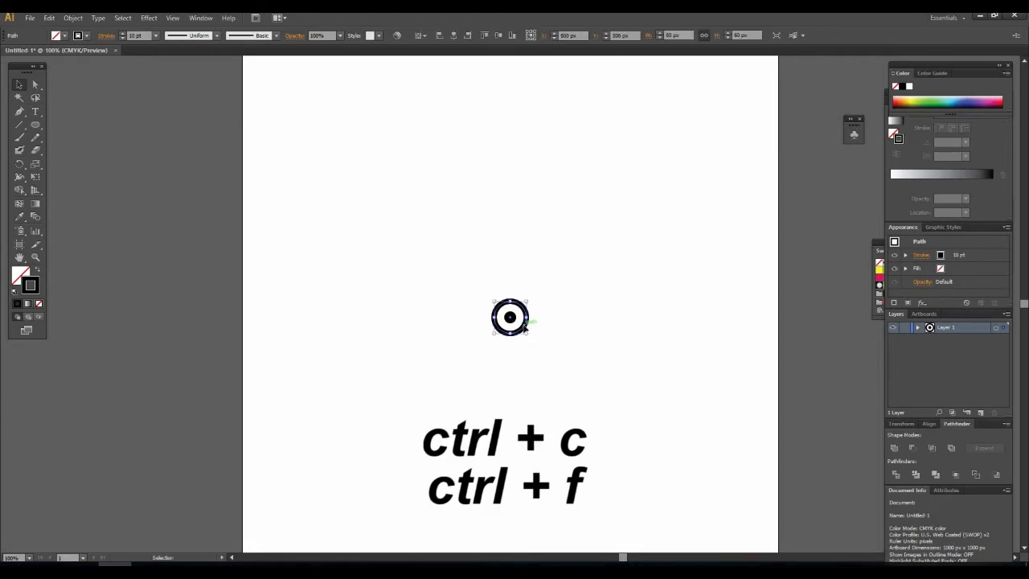
click(674, 35)
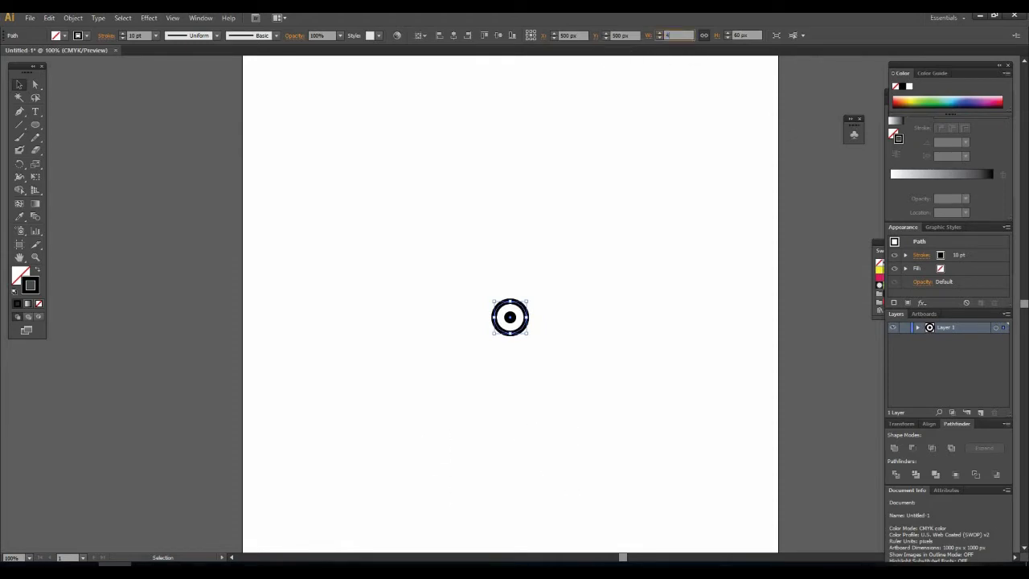
text(100)
key(Return)
click(640, 317)
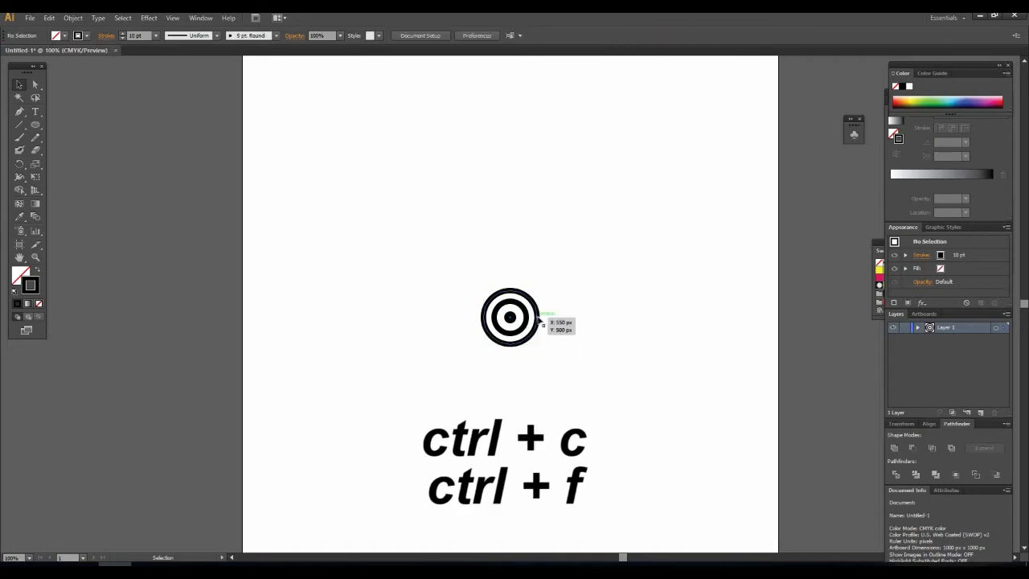
Step: Duplicate the 100 px ring in place and resize the copy to 140 px wide and high
click(538, 318)
key(ctrl+c)
key(ctrl+f)
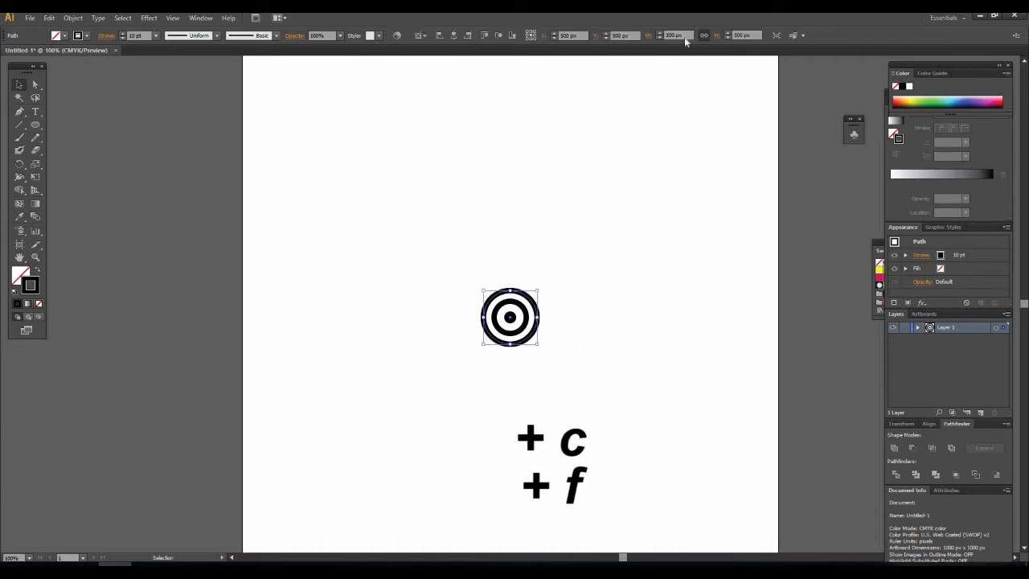
text(140)
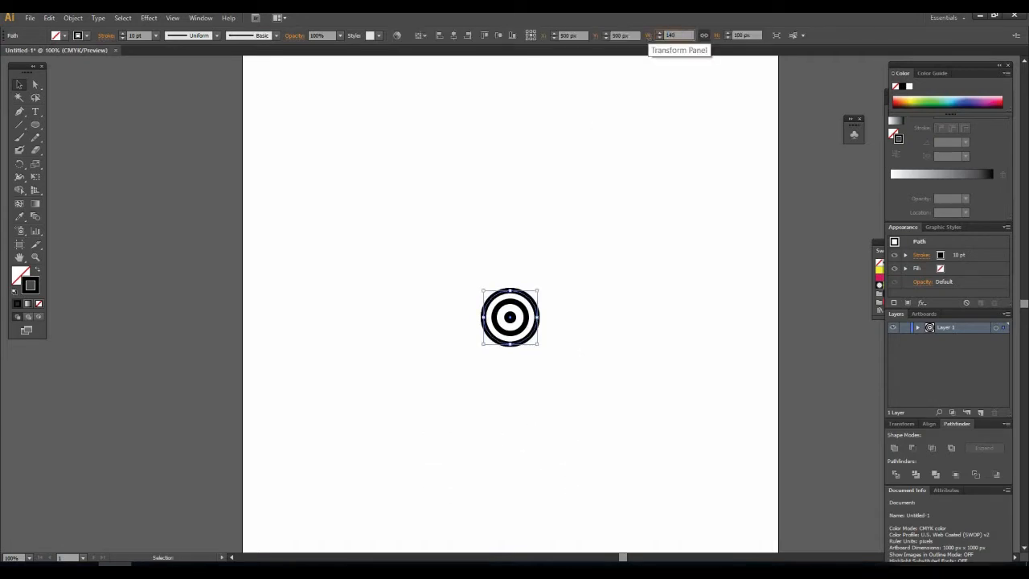
key(Return)
click(599, 395)
Step: Expand the fill and stroke of all the concentric circles into filled shapes
drag(599, 395, 521, 271)
click(73, 18)
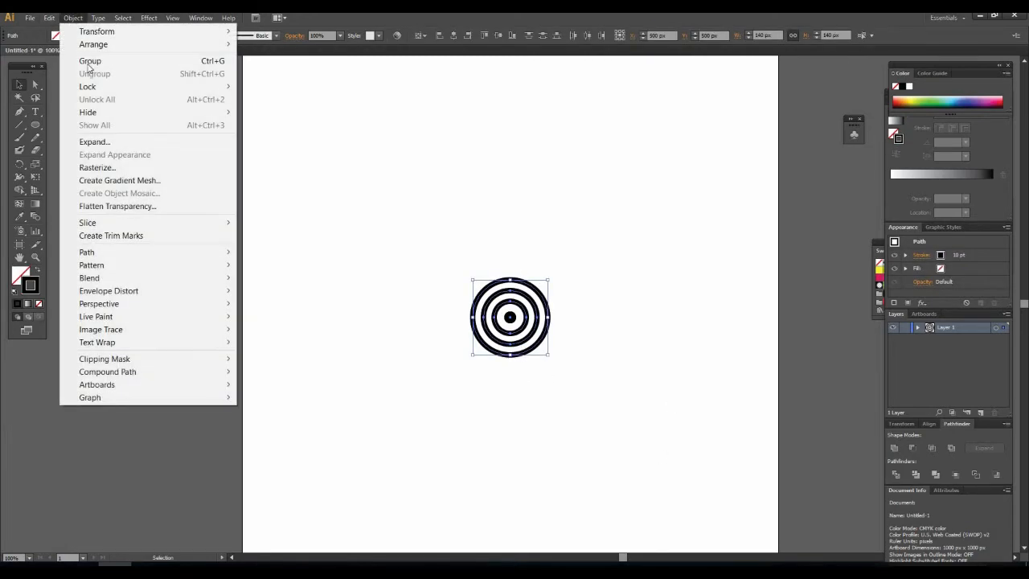
click(112, 142)
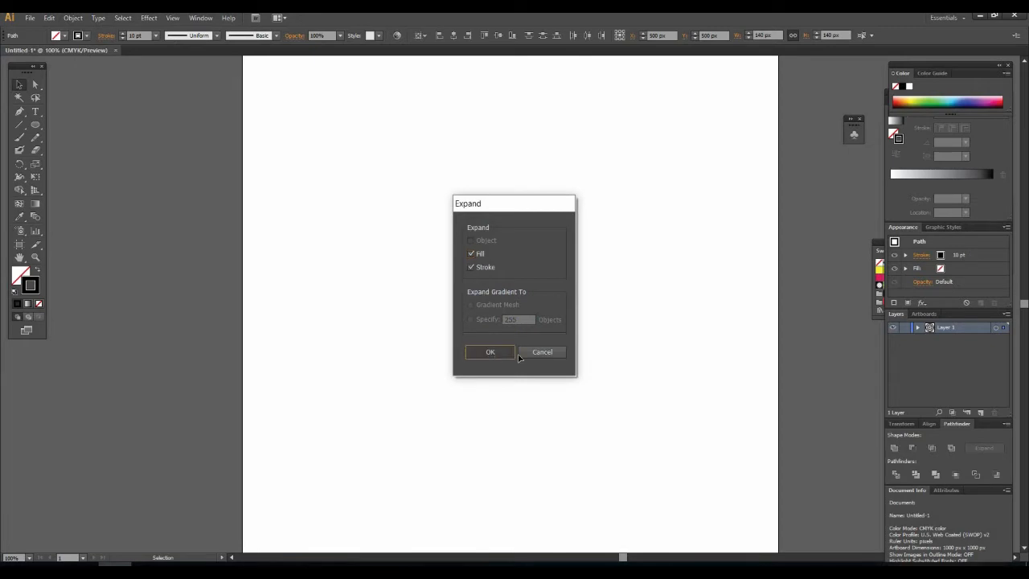
click(505, 353)
click(624, 354)
Step: Draw a vertical line about 255 px long and a horizontal line about 298 px long, crossing at the centre of the circles
click(19, 125)
drag(510, 242, 510, 378)
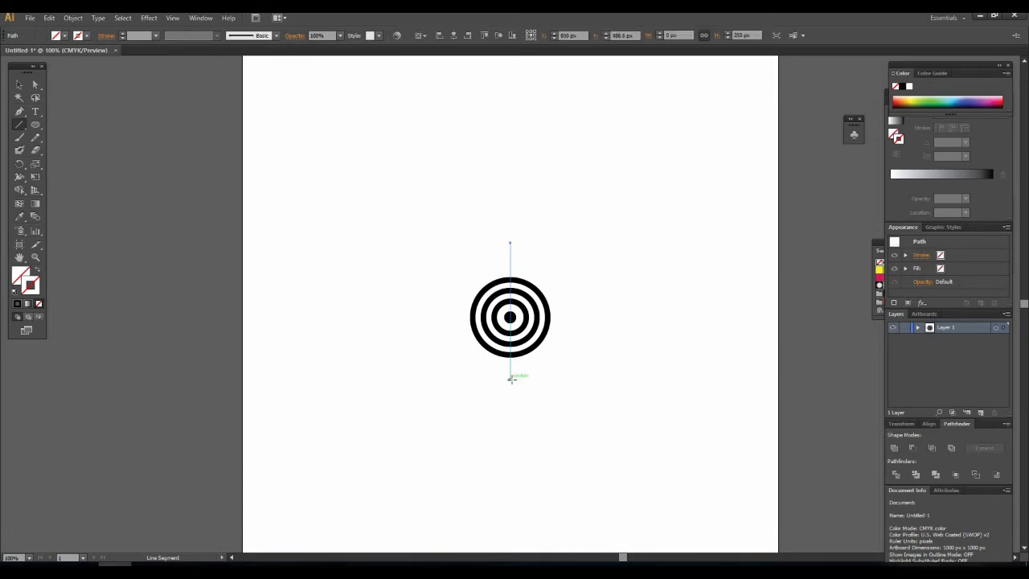
mouse_move(417, 317)
mouse_down()
mouse_move(661, 326)
mouse_move(589, 322)
mouse_up()
key(ctrl+z)
drag(437, 317, 598, 317)
Step: Divide all the circles along the two crossing lines with the Pathfinder Divide operation
click(20, 87)
drag(581, 369, 520, 239)
shift+click(510, 262)
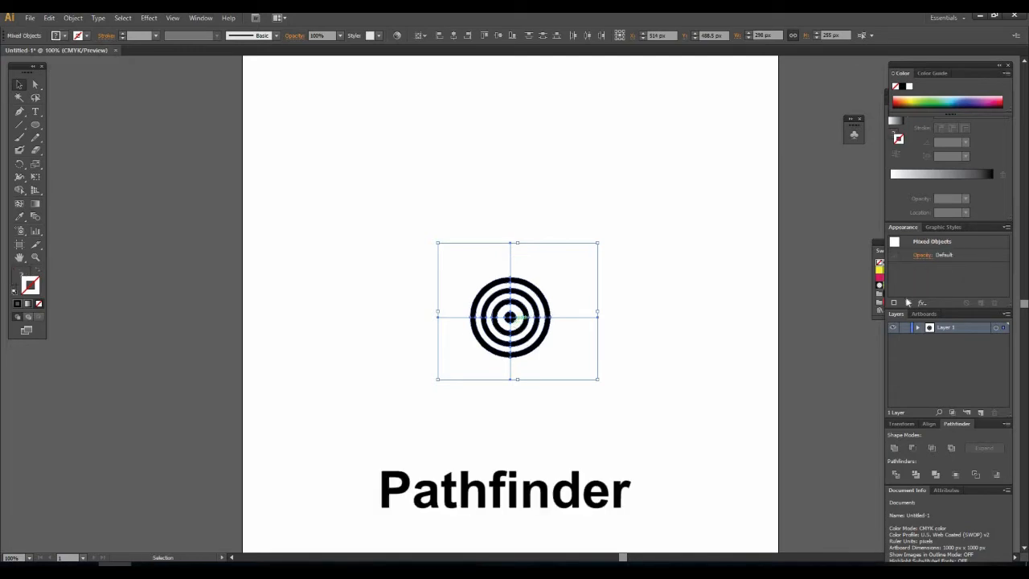
click(896, 475)
click(572, 354)
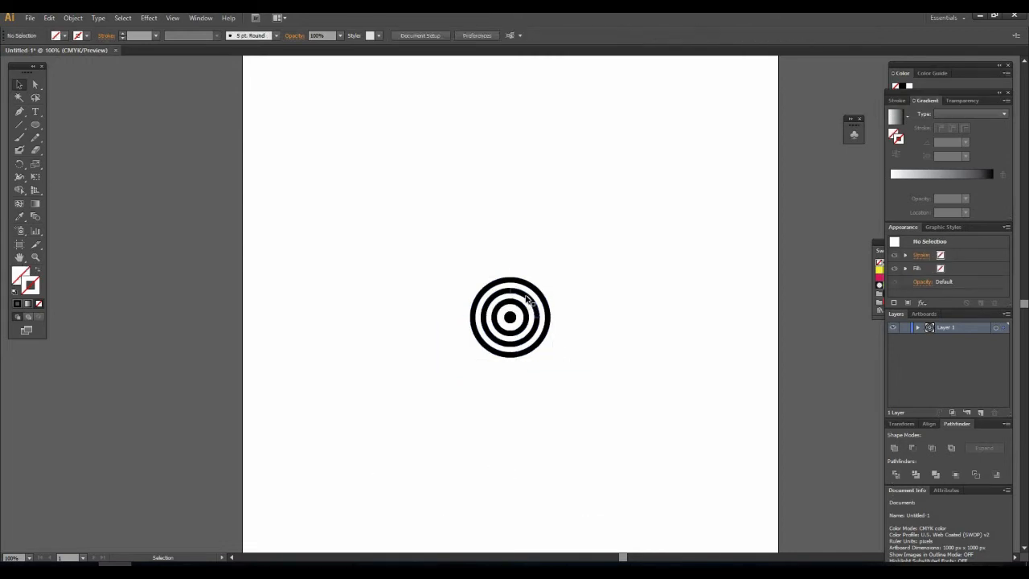
Step: Ungroup the divided circle artwork into separate pieces
right_click(543, 346)
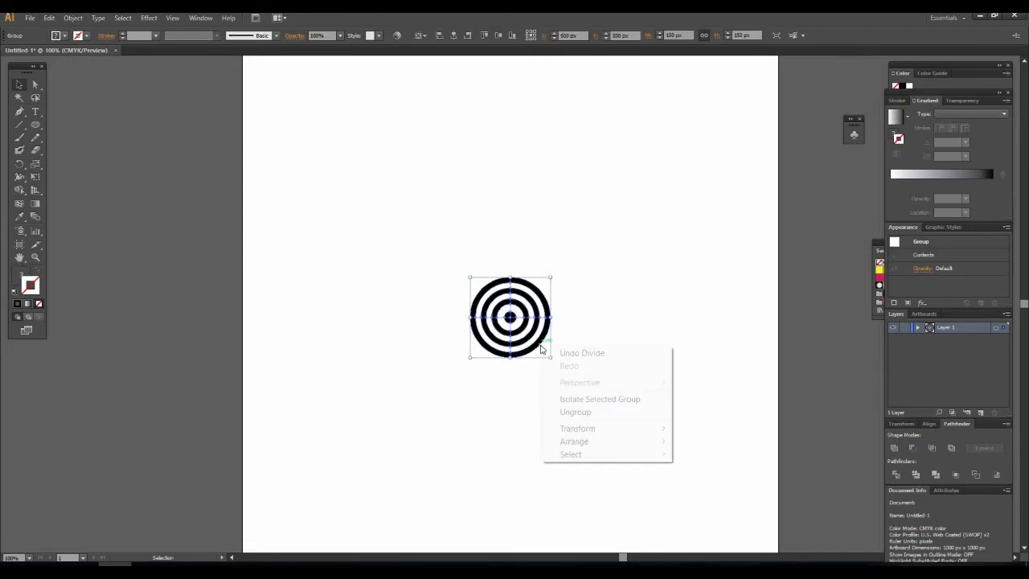
click(577, 410)
click(507, 396)
Step: Delete the left half and the lower-right quarter of the rings, keeping the upper-right arcs
drag(442, 384, 495, 261)
key(Delete)
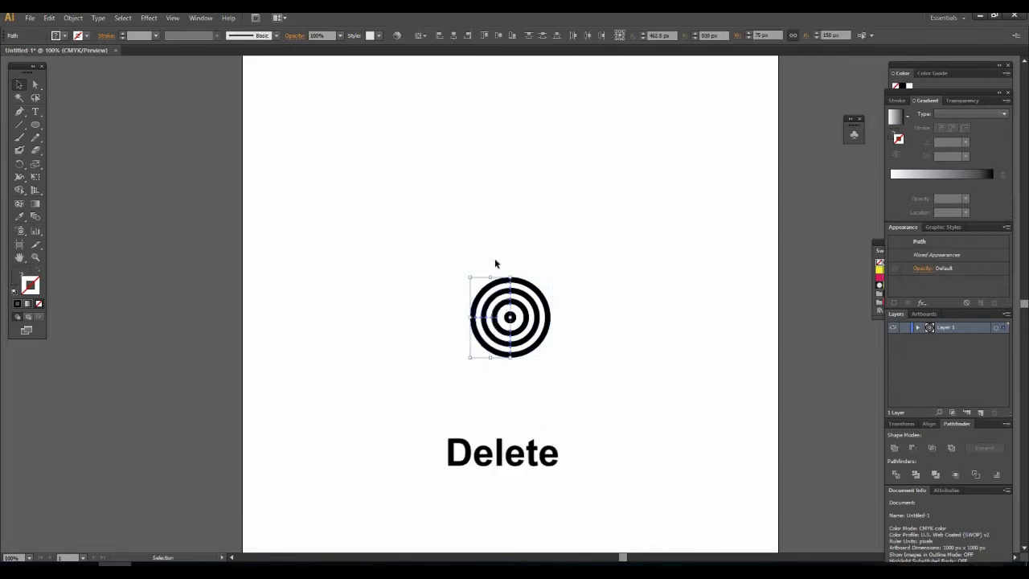
drag(558, 358, 477, 336)
key(Delete)
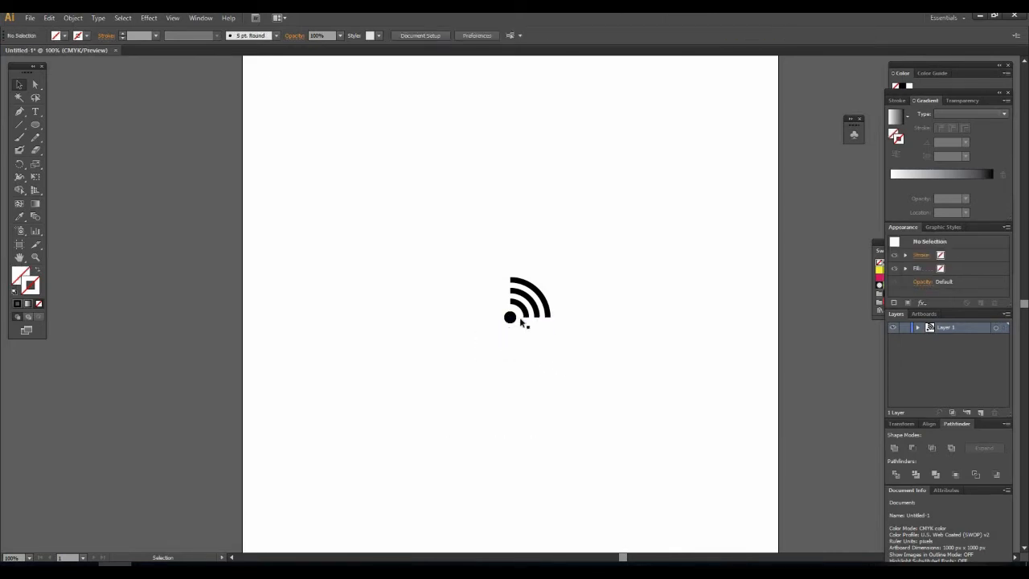
Step: Duplicate the small centre wedge and the three arcs and place the copy as a group near the artboard's right side
shift+click(511, 317)
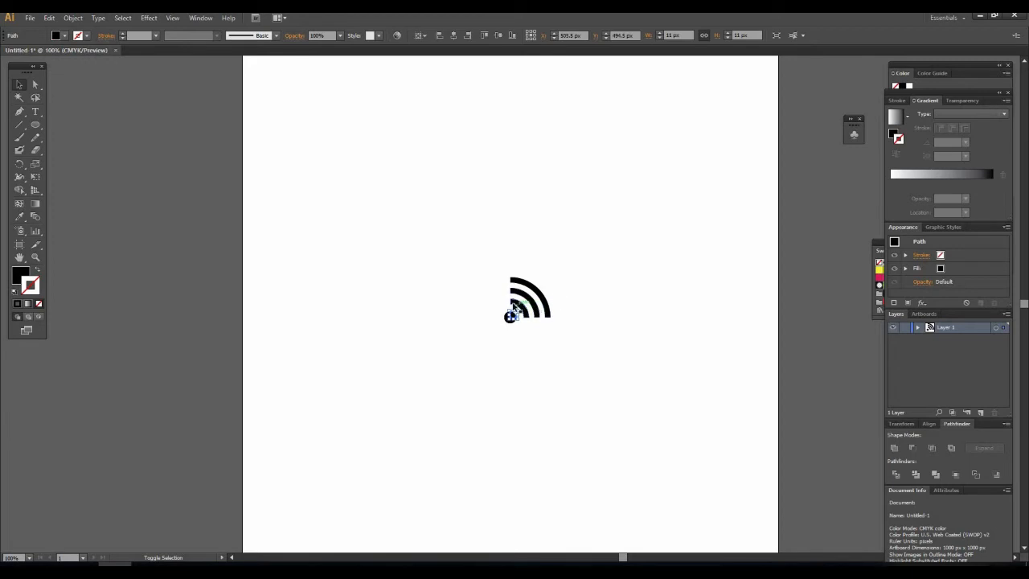
shift+click(514, 303)
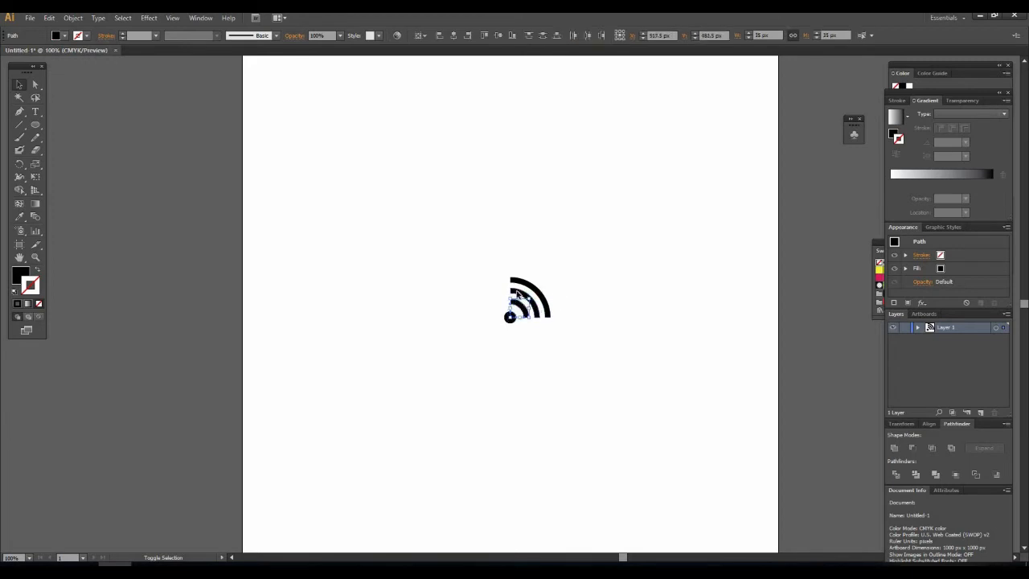
key(ctrl+c)
key(ctrl+f)
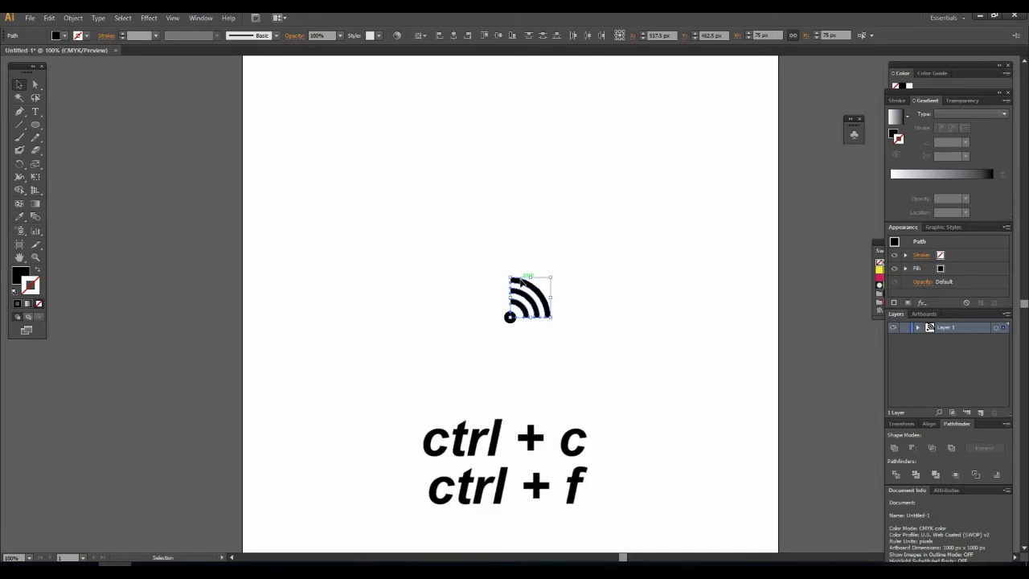
drag(519, 279, 675, 318)
key(a)
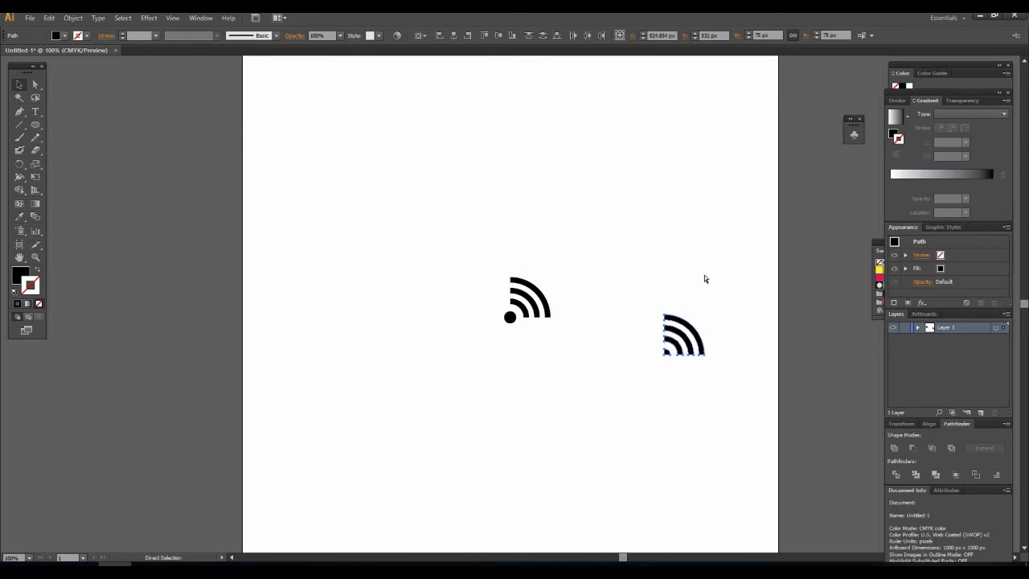
Step: Group the full centre dot with its three arcs and move the group to the left part of the artboard
click(509, 317)
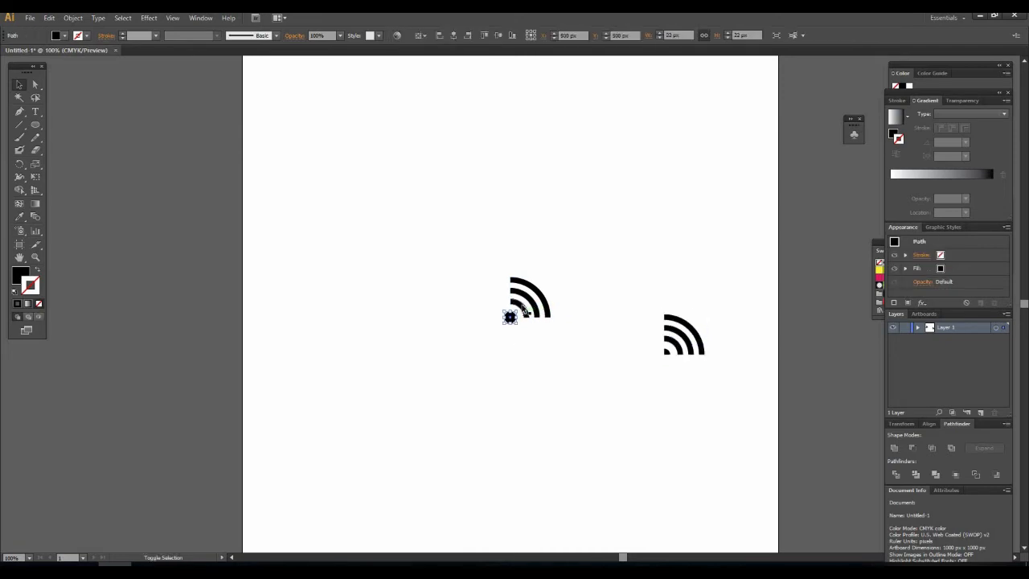
shift+click(522, 304)
shift+click(523, 282)
key(ctrl+g)
key(v)
drag(522, 282, 356, 294)
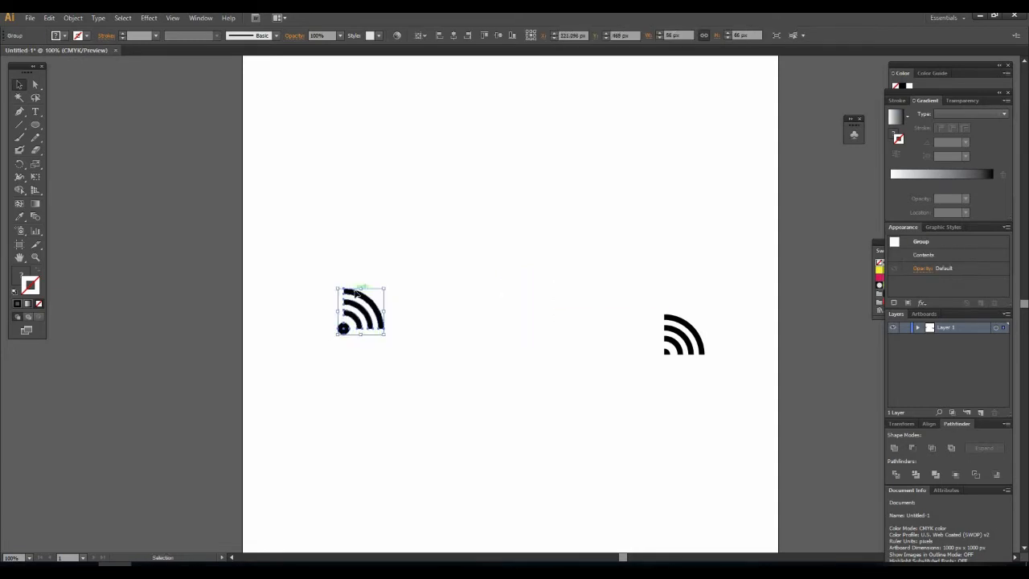
click(456, 402)
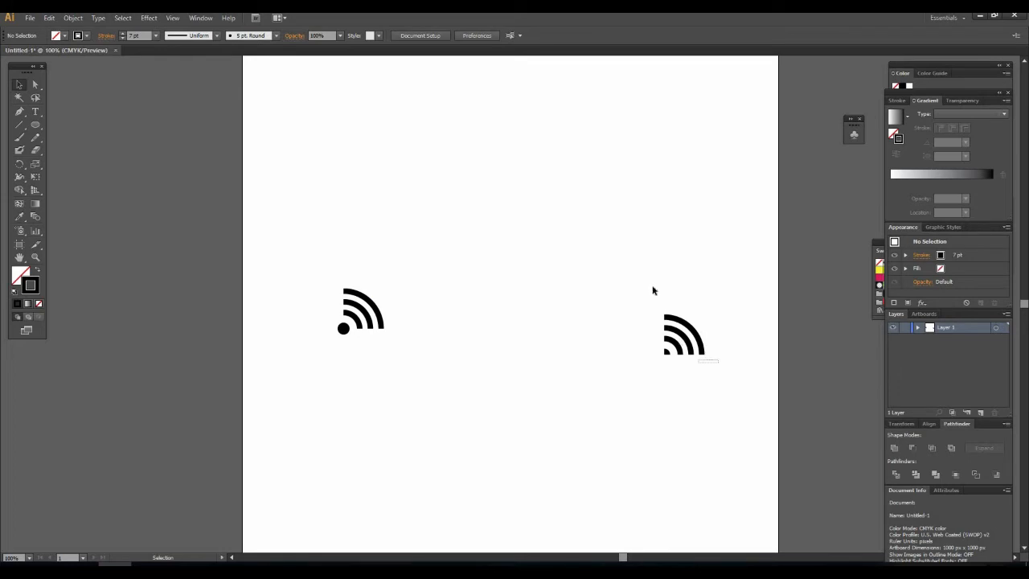
Step: Scale the right-hand wedge-and-arcs group up proportionally to 200 px wide and high
drag(653, 290, 705, 362)
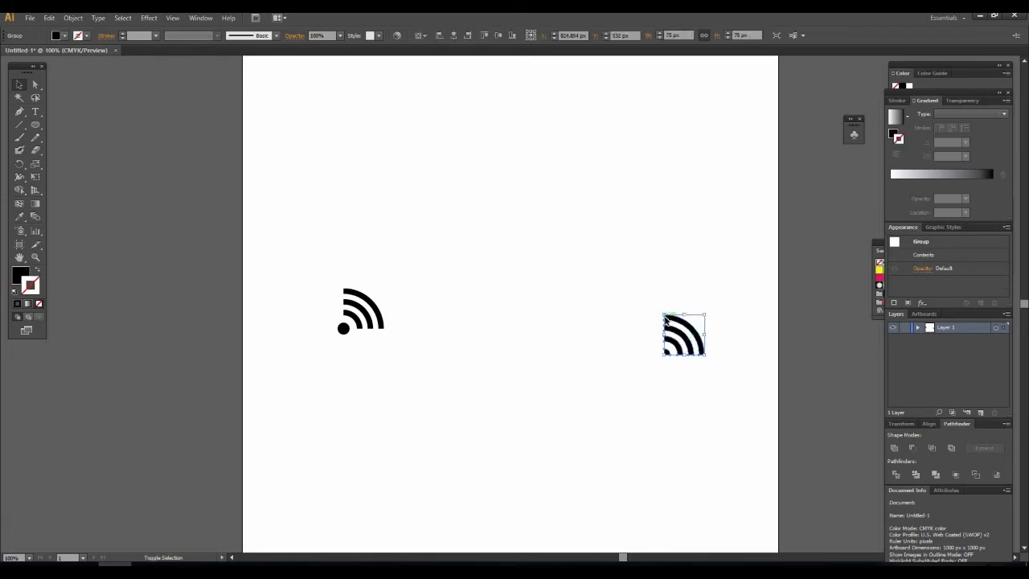
key(a)
key(v)
drag(664, 315, 600, 248)
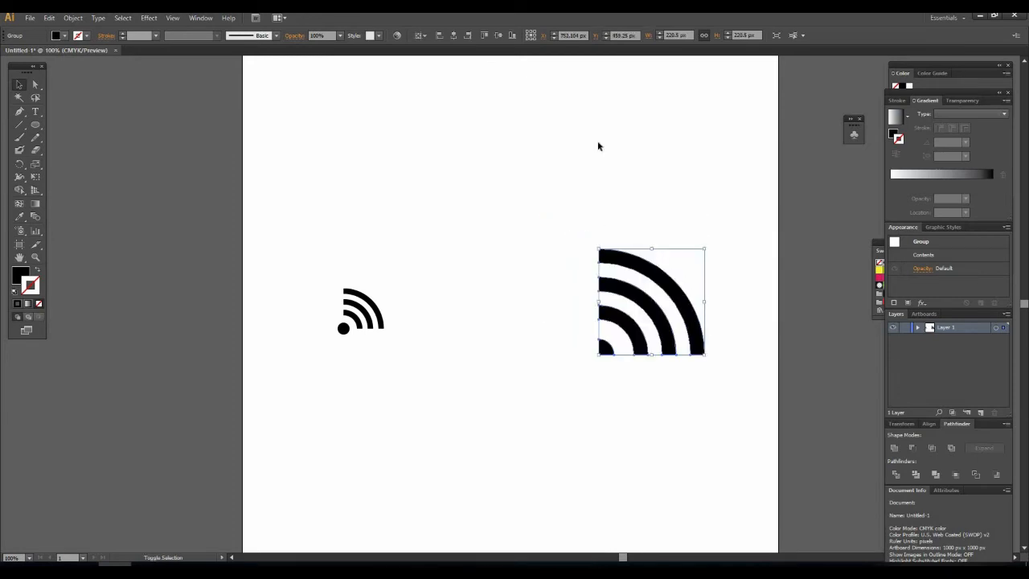
click(674, 35)
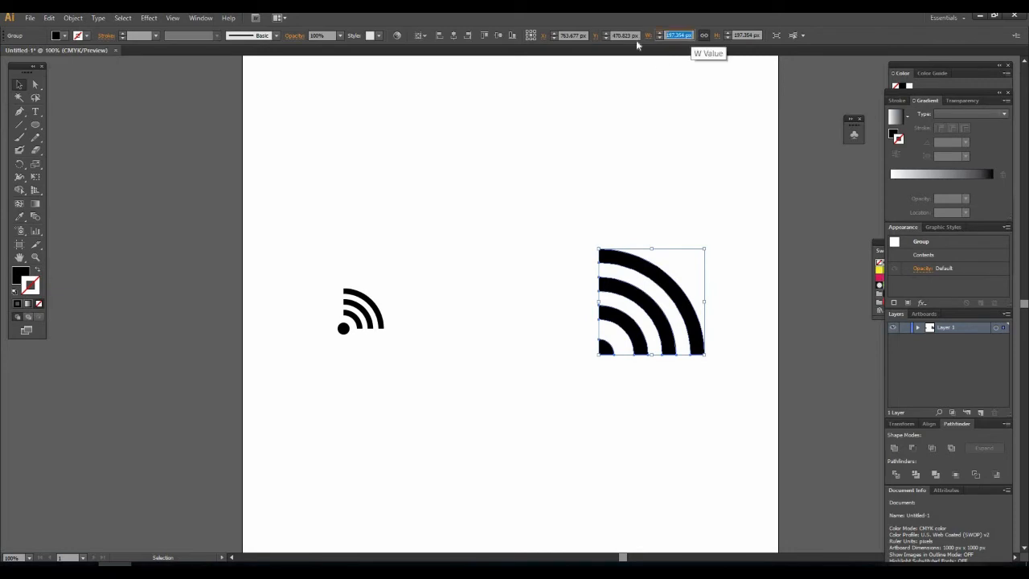
text(200)
key(Return)
Step: Rotate the right-hand wedge-and-arcs group by 40° and move it slightly up the artboard
right_click(674, 284)
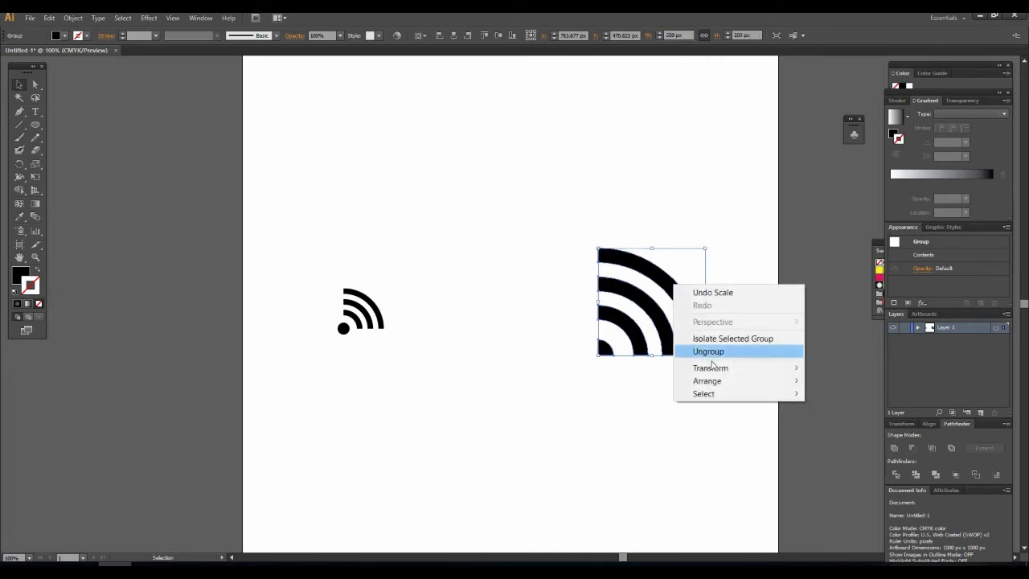
mouse_move(724, 369)
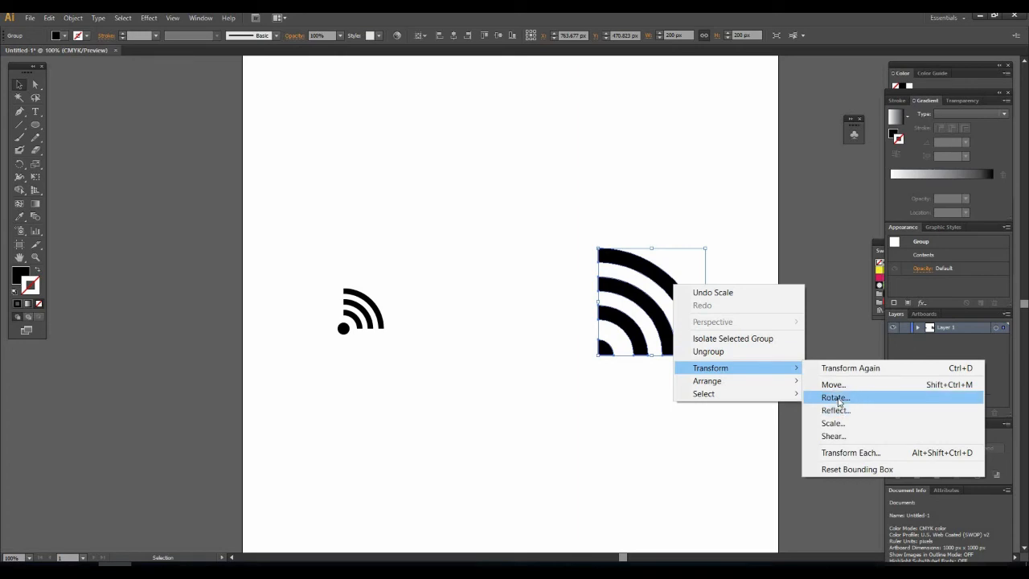
click(834, 397)
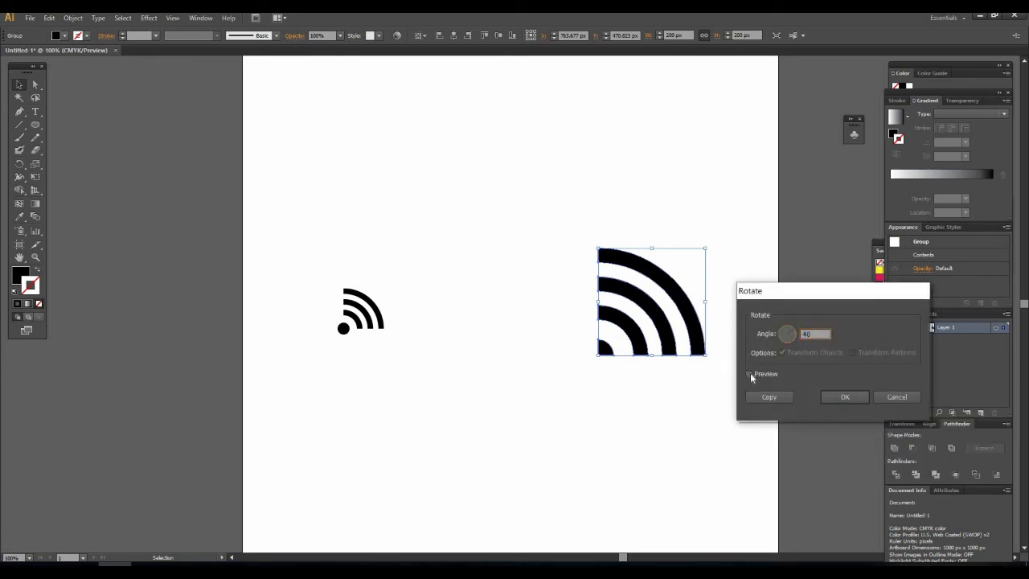
click(845, 397)
click(802, 420)
drag(663, 279, 661, 249)
Step: Enlarge the left-hand dot-and-arcs group proportionally to 200 px wide and high
drag(392, 346, 493, 234)
key(ctrl+g)
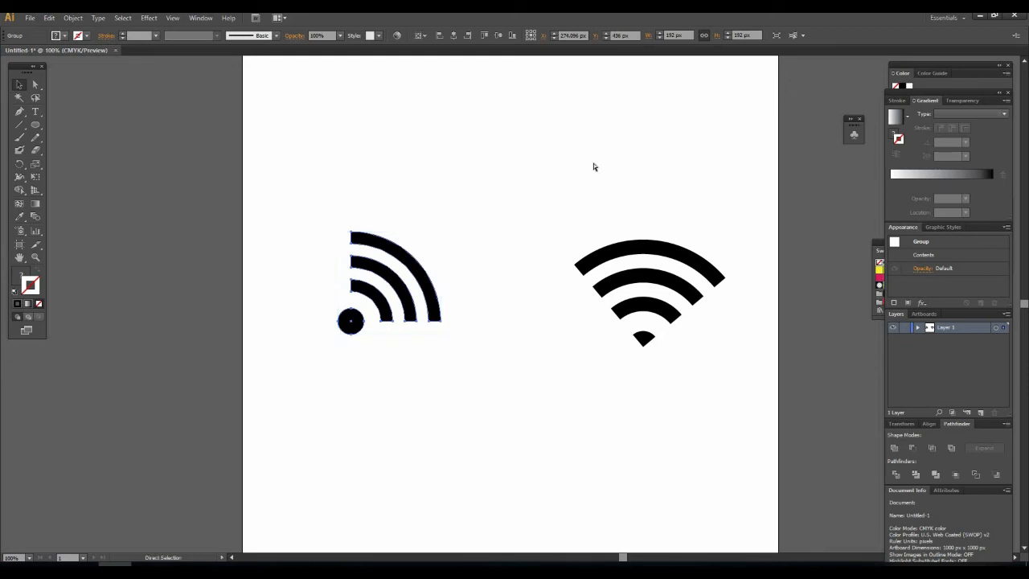
click(674, 35)
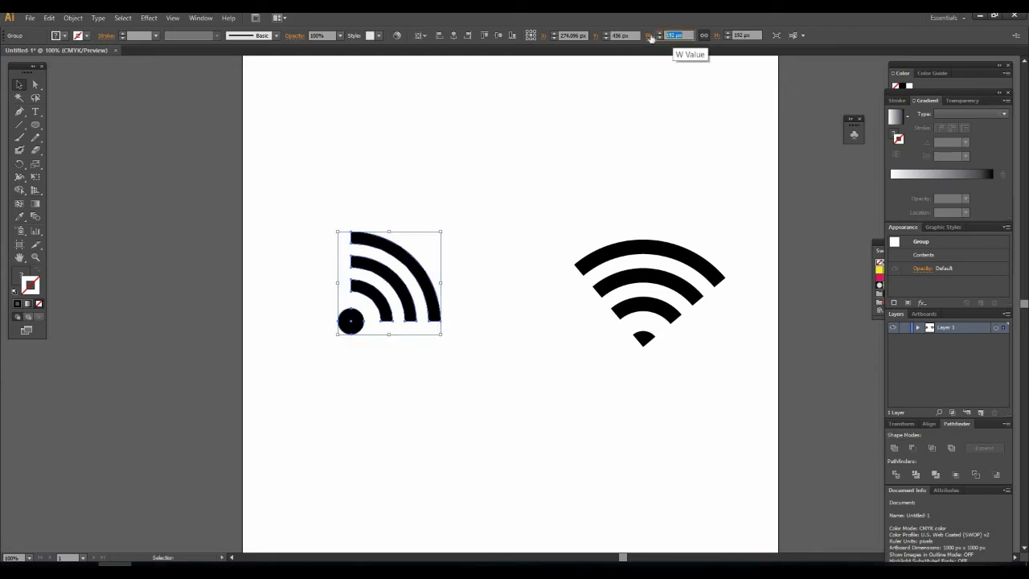
text(200)
key(Return)
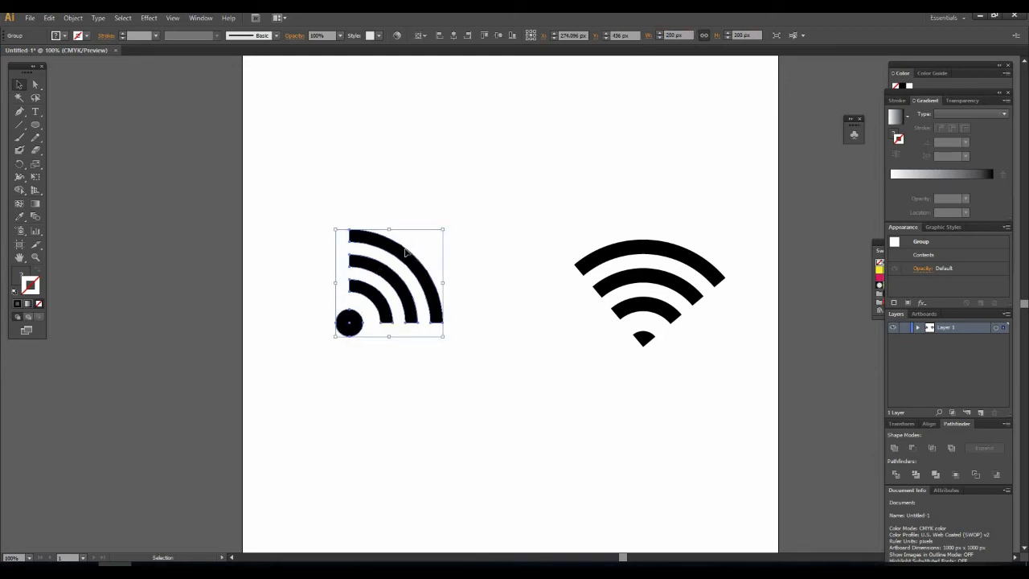
Step: Rotate the left-hand dot-and-arcs group by 40° so its arcs open upward
right_click(406, 252)
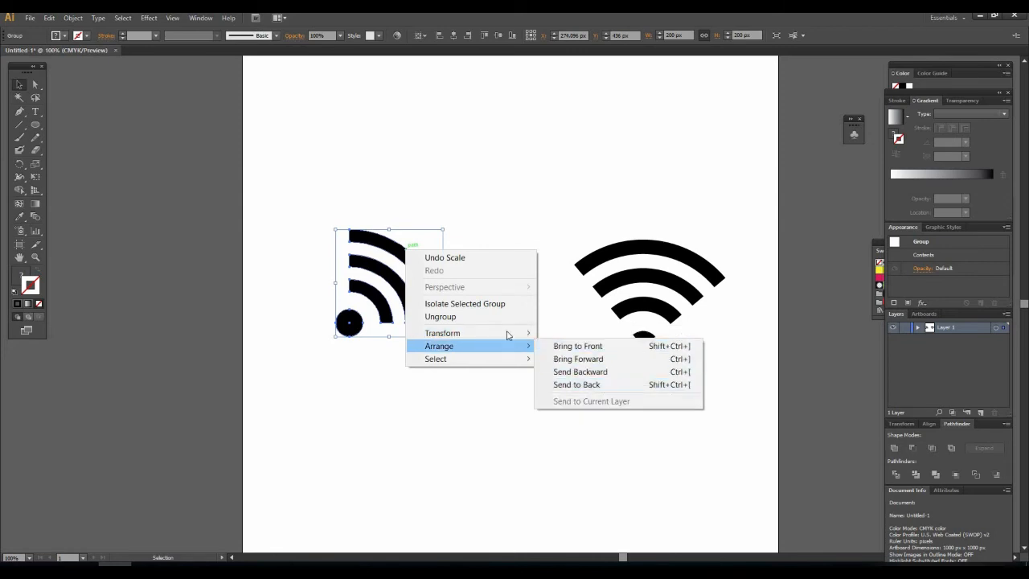
mouse_move(507, 333)
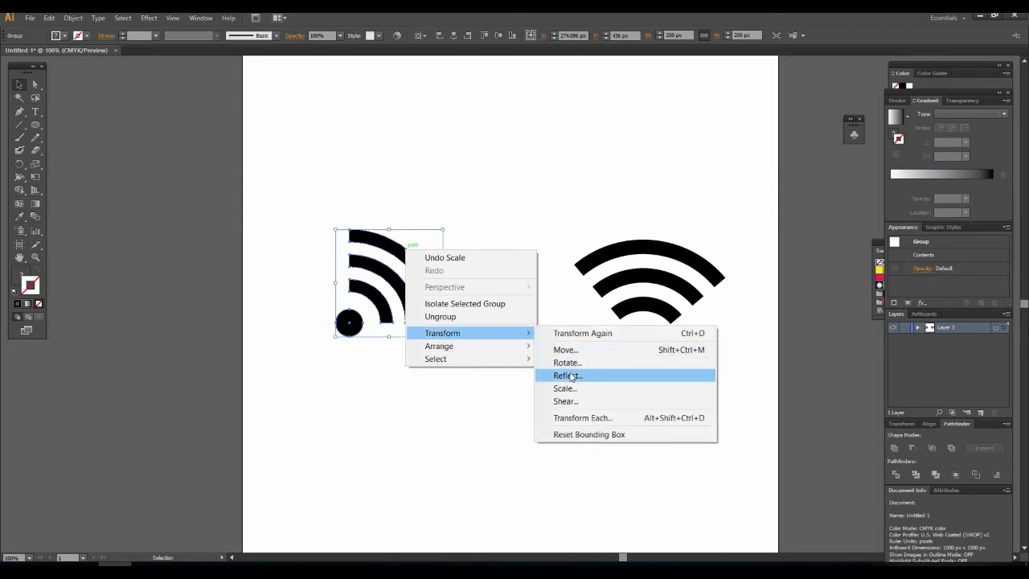
click(567, 362)
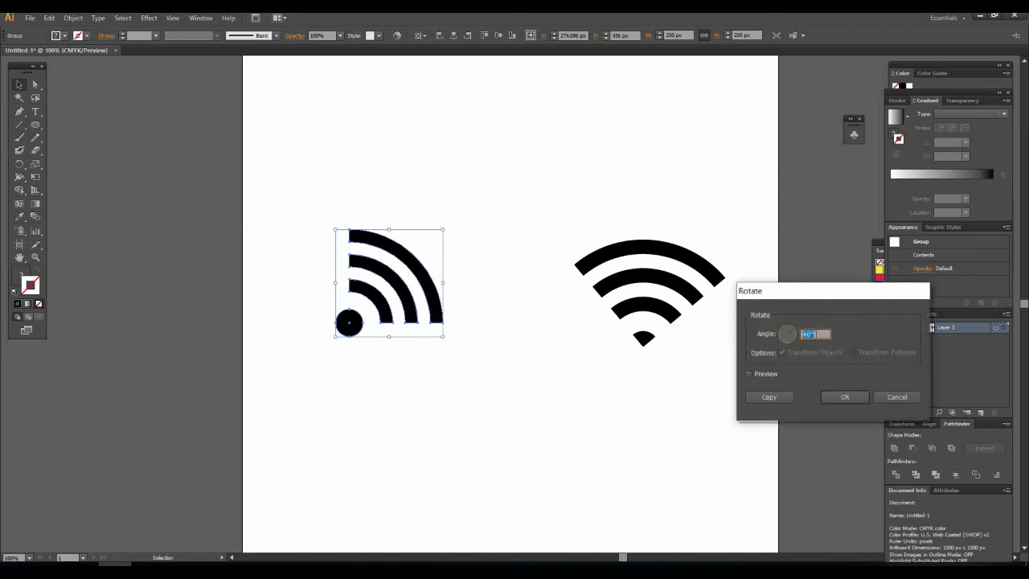
click(845, 397)
click(522, 474)
Step: Move the two icons farther apart toward opposite sides of the artboard and bring them to roughly the same height
drag(394, 308, 369, 305)
mouse_move(648, 250)
mouse_down()
mouse_move(632, 249)
mouse_move(656, 243)
mouse_move(645, 257)
mouse_up()
drag(424, 268, 426, 289)
drag(661, 260, 671, 259)
drag(384, 262, 374, 264)
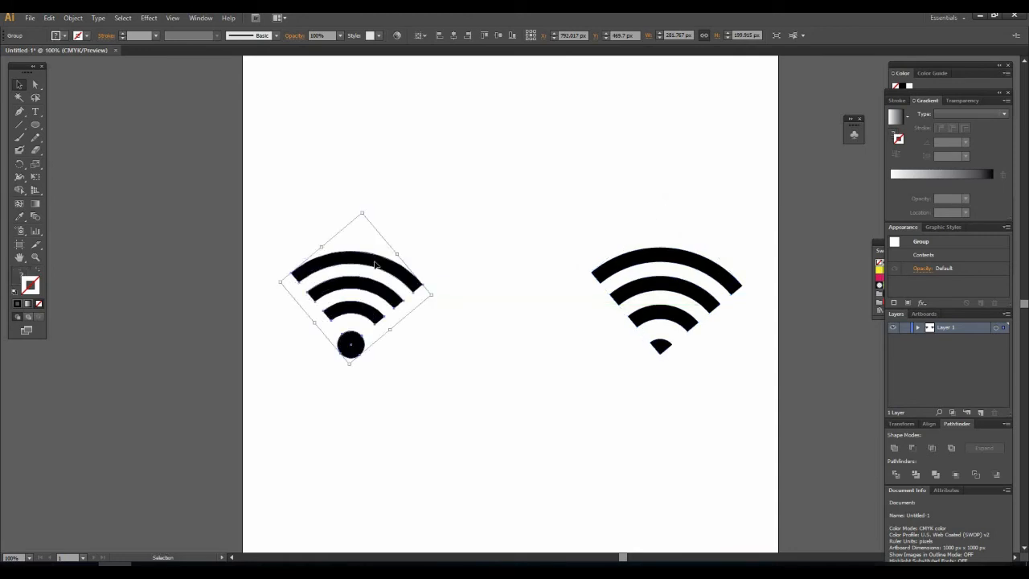
click(661, 255)
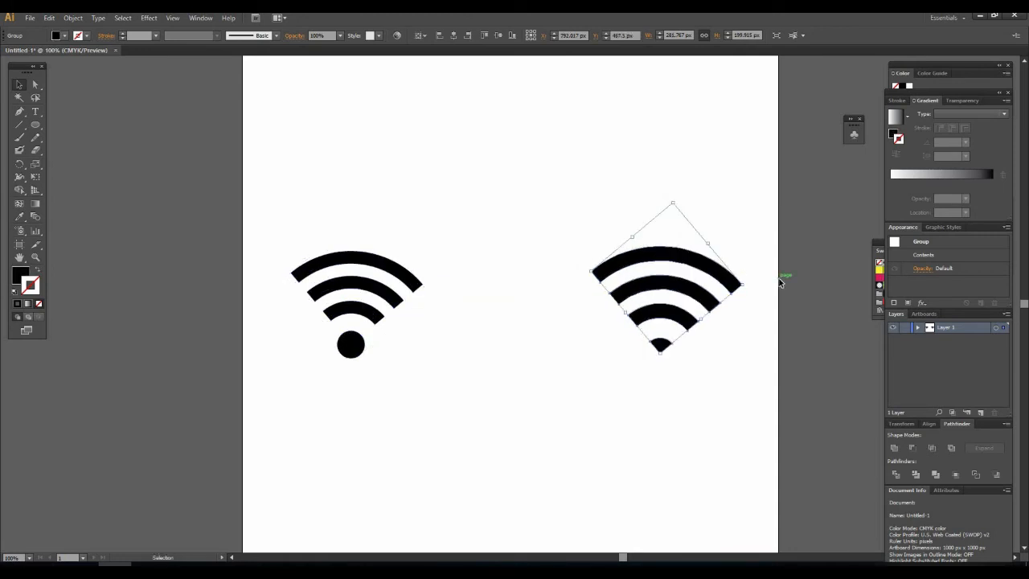
click(816, 352)
Step: Duplicate the dot-and-arcs icon into the middle gap and align the bottom edges of all three icons to the left-hand one
drag(379, 271, 527, 271)
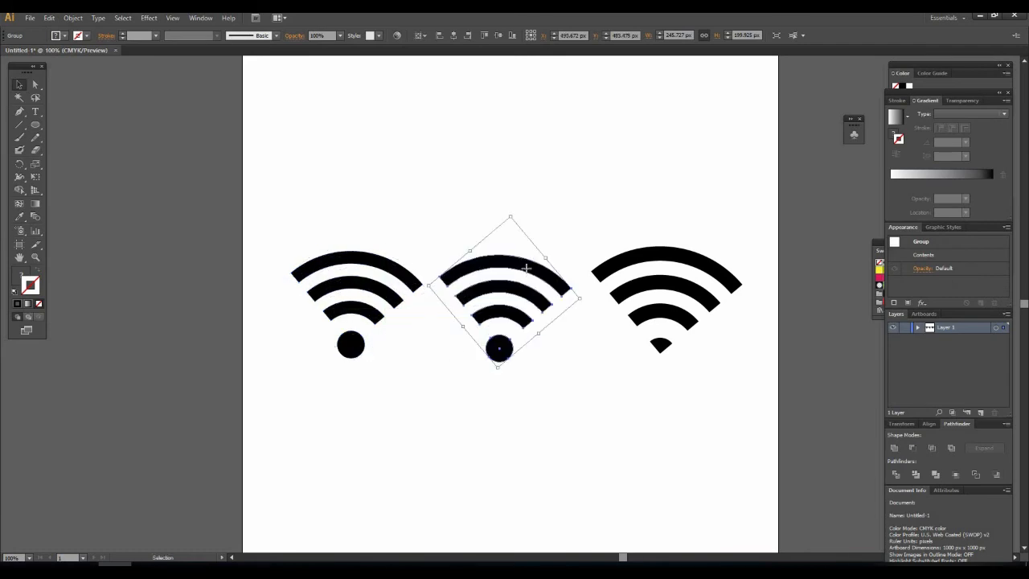
click(712, 272)
shift+click(535, 268)
shift+click(361, 264)
click(361, 264)
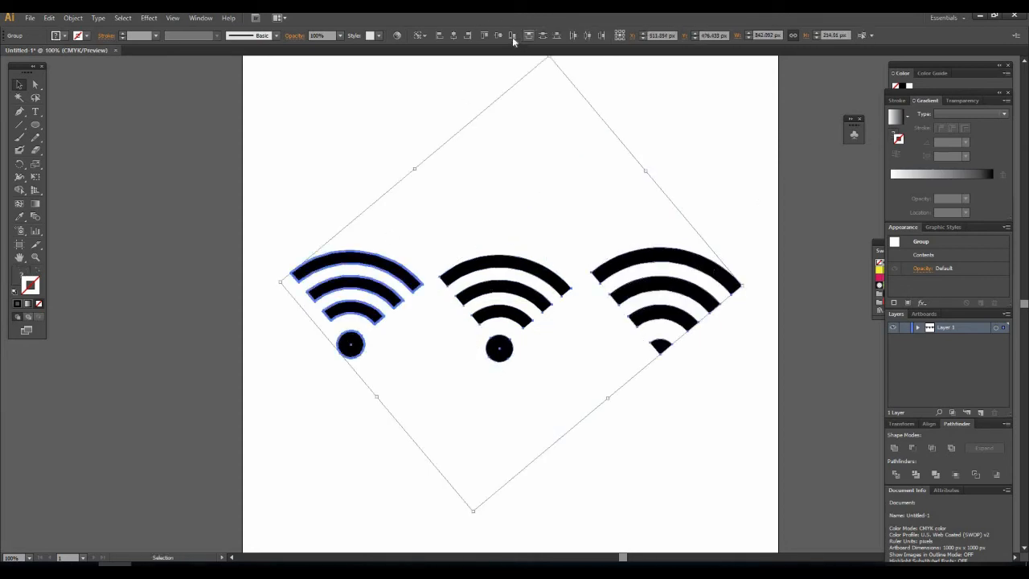
click(512, 37)
click(810, 349)
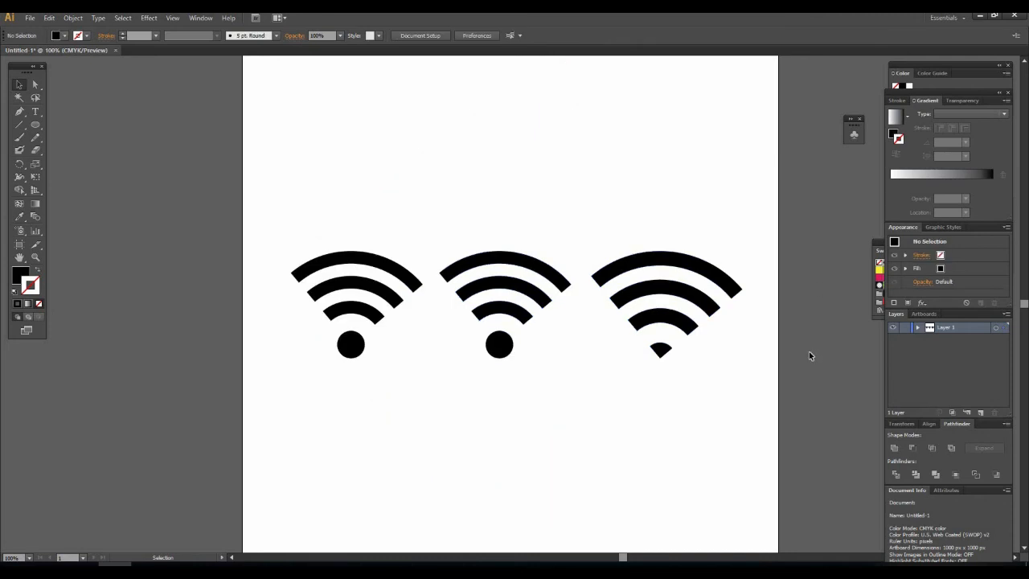
Step: Nudge the middle icon slightly to the right while keeping it level with the other two
click(545, 277)
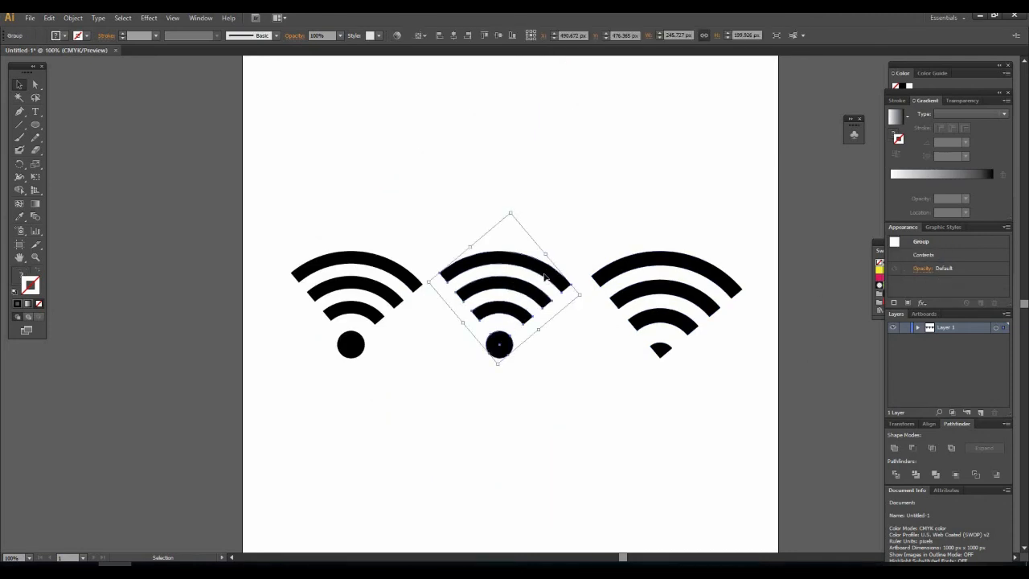
drag(545, 276, 548, 277)
click(574, 418)
right_click(502, 347)
click(528, 416)
click(528, 415)
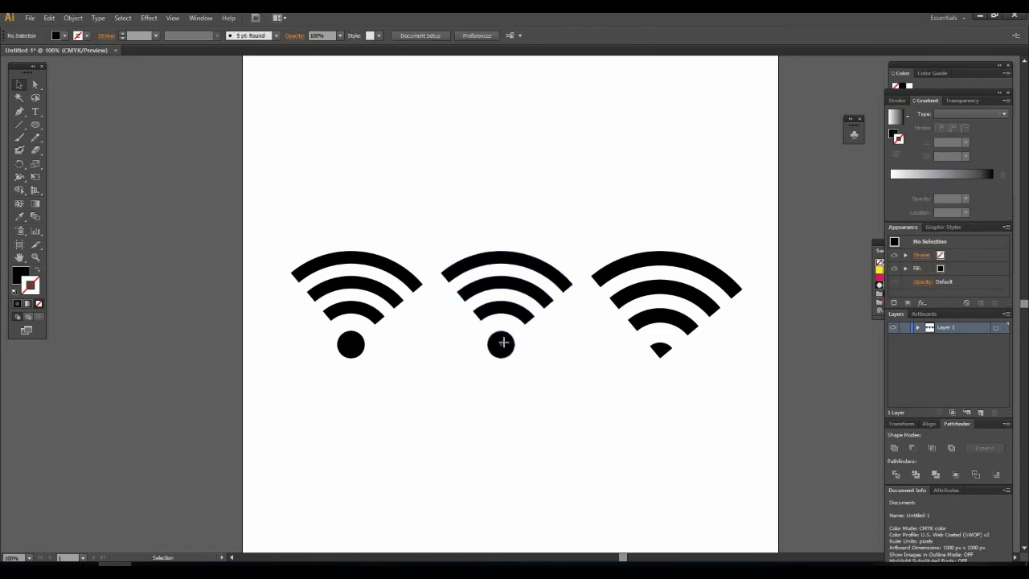
drag(546, 355, 457, 232)
click(538, 428)
Step: Turn the middle icon into an outline version with no fill and an 8 pt black stroke
click(487, 292)
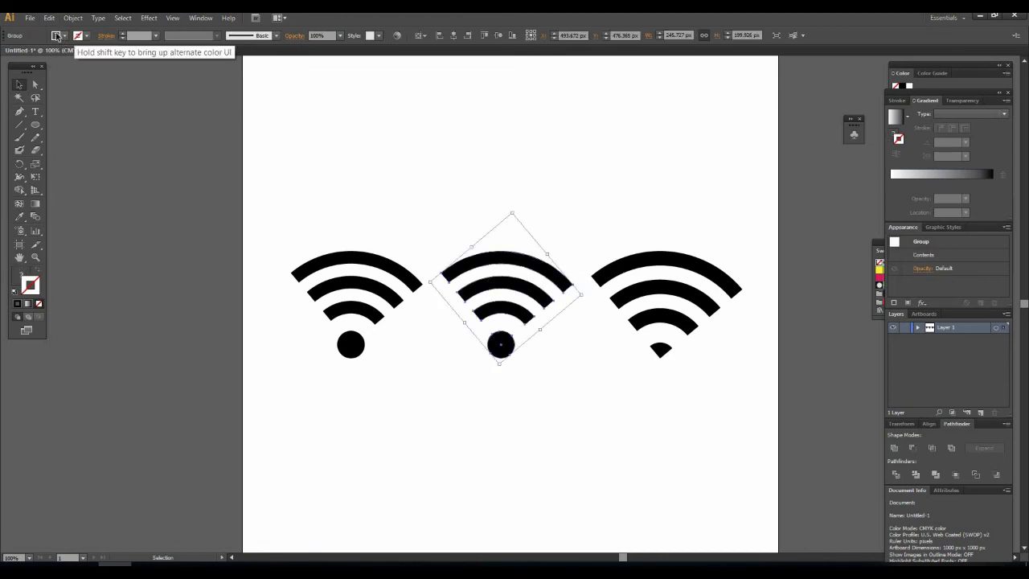
click(56, 36)
click(10, 54)
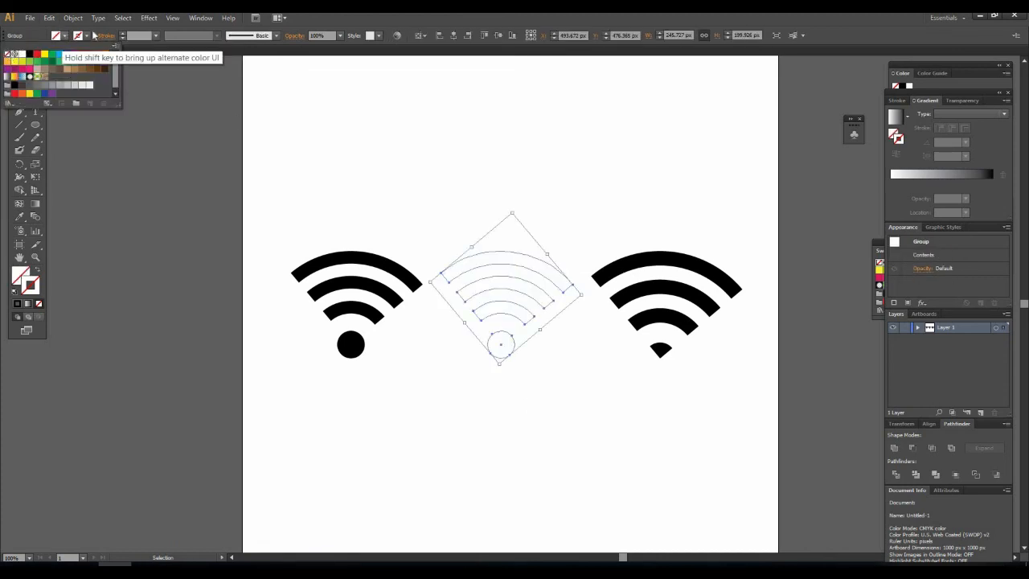
scroll(141, 37, up, 6)
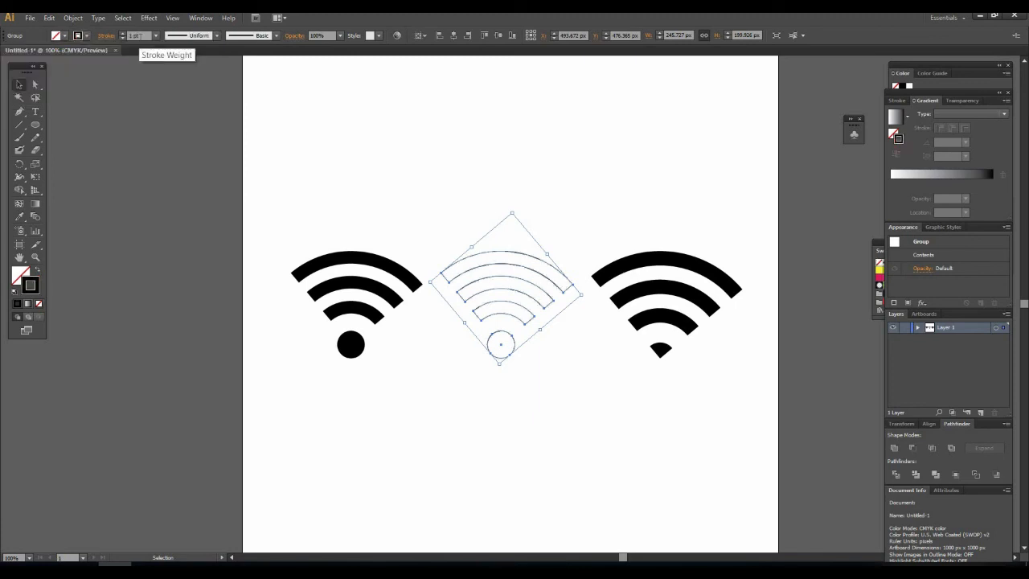
scroll(141, 37, up, 2)
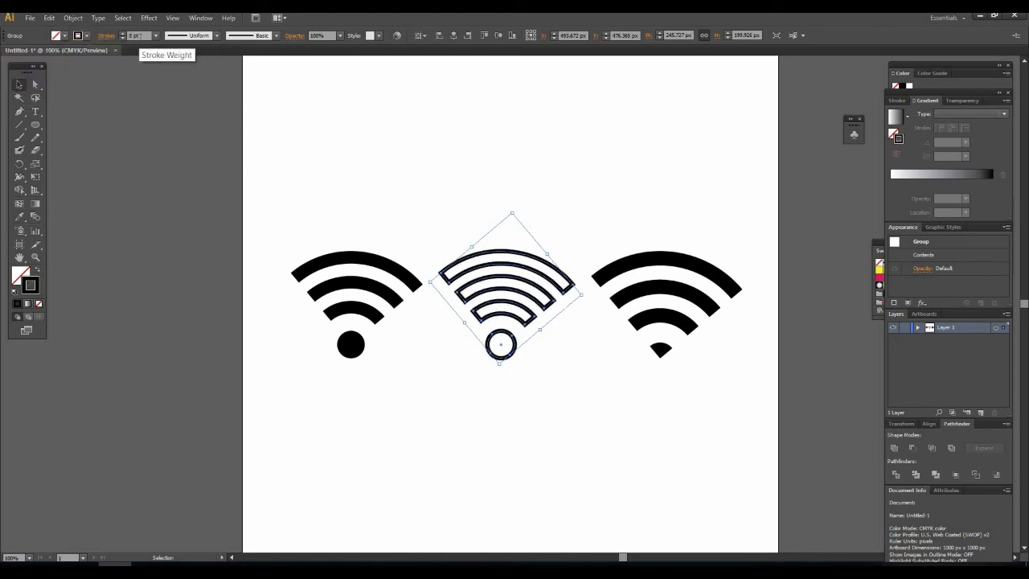
click(541, 409)
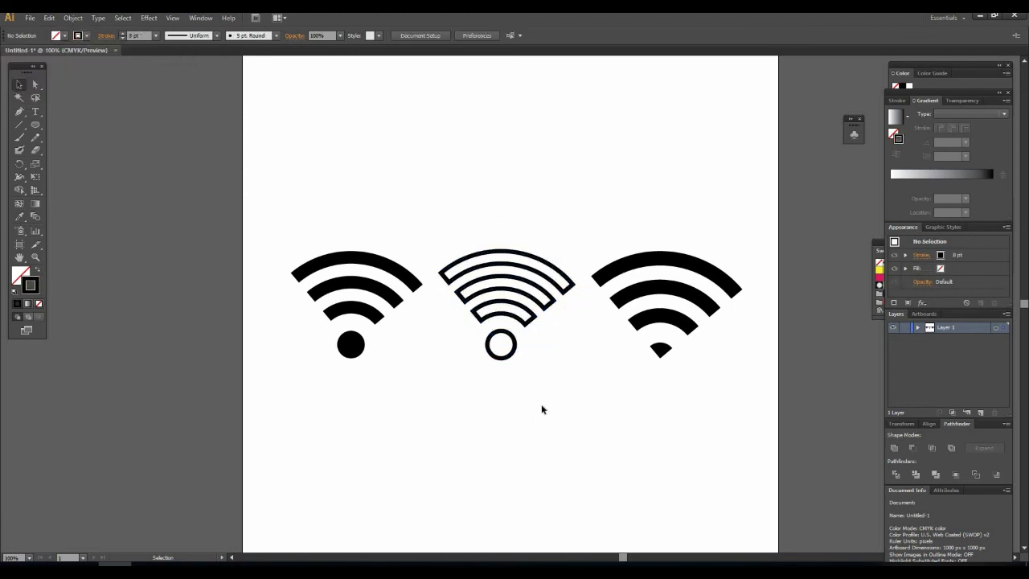
Step: Reduce the middle outline icon's stroke weight to 7 pt
click(508, 312)
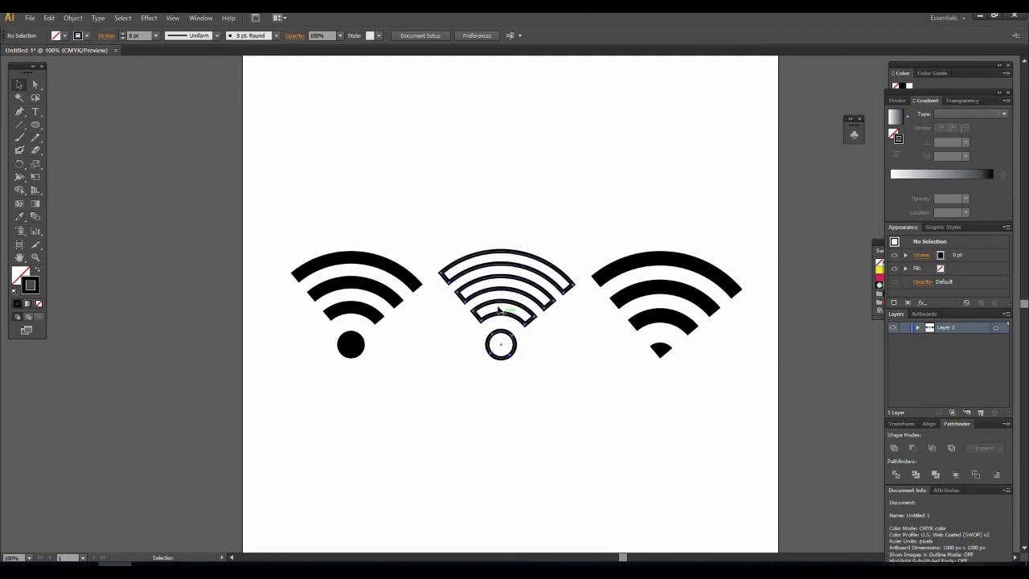
scroll(141, 36, down, 1)
click(601, 391)
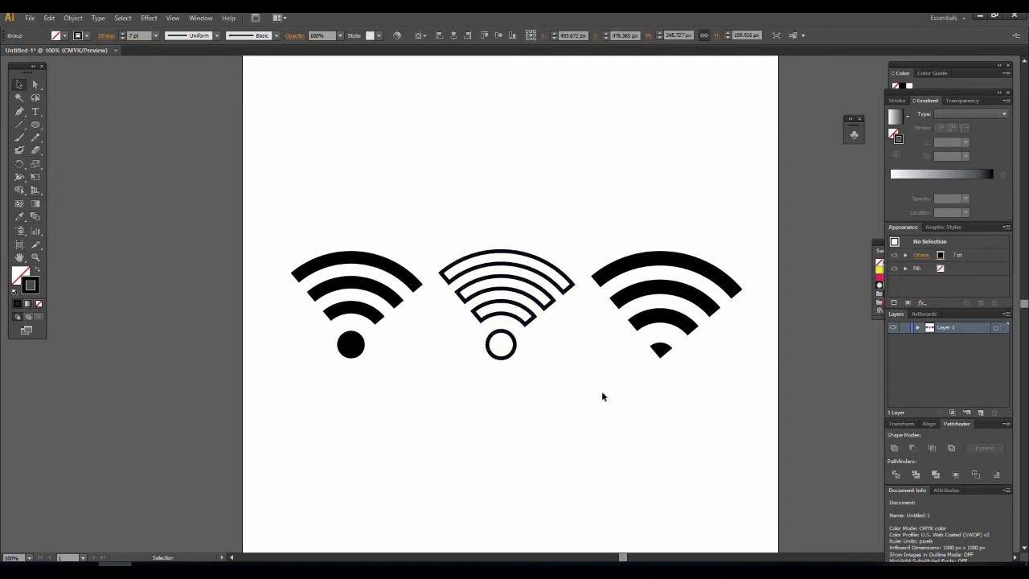
Step: Even out the spacing by nudging the right-hand and middle icons slightly right and the left-hand icon slightly left
drag(680, 255, 689, 257)
click(788, 301)
click(533, 288)
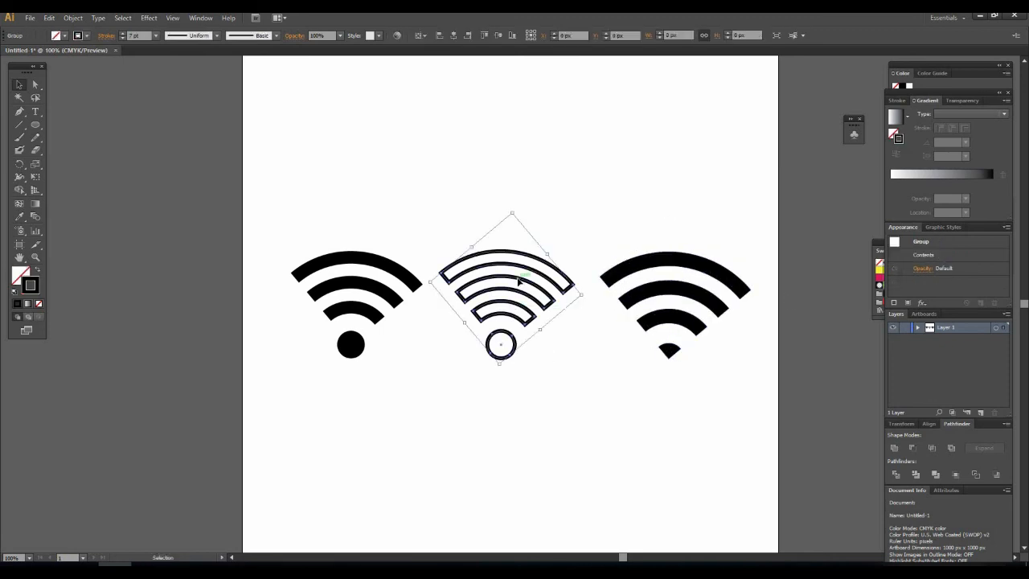
click(610, 391)
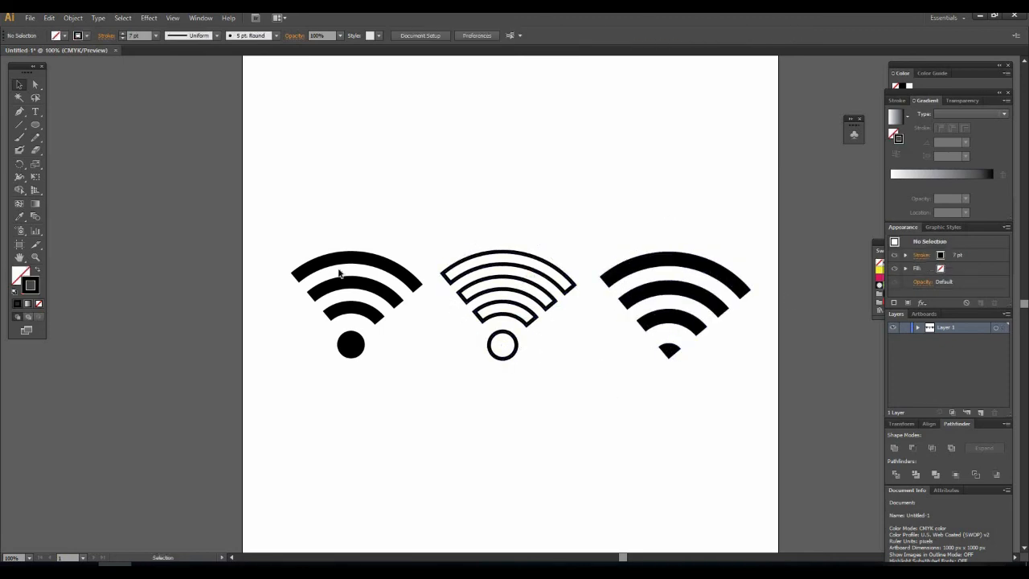
click(340, 259)
click(426, 412)
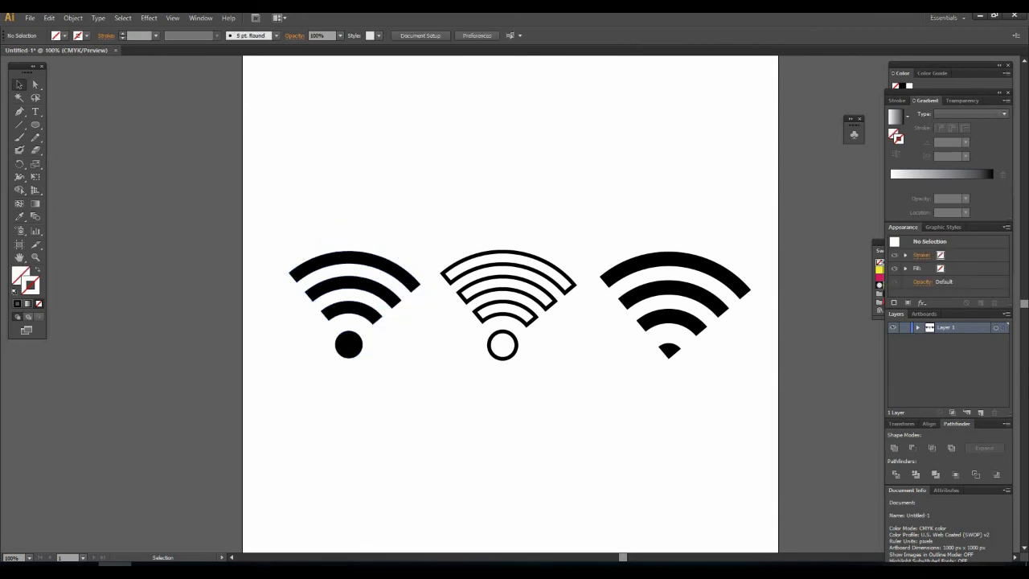
click(868, 571)
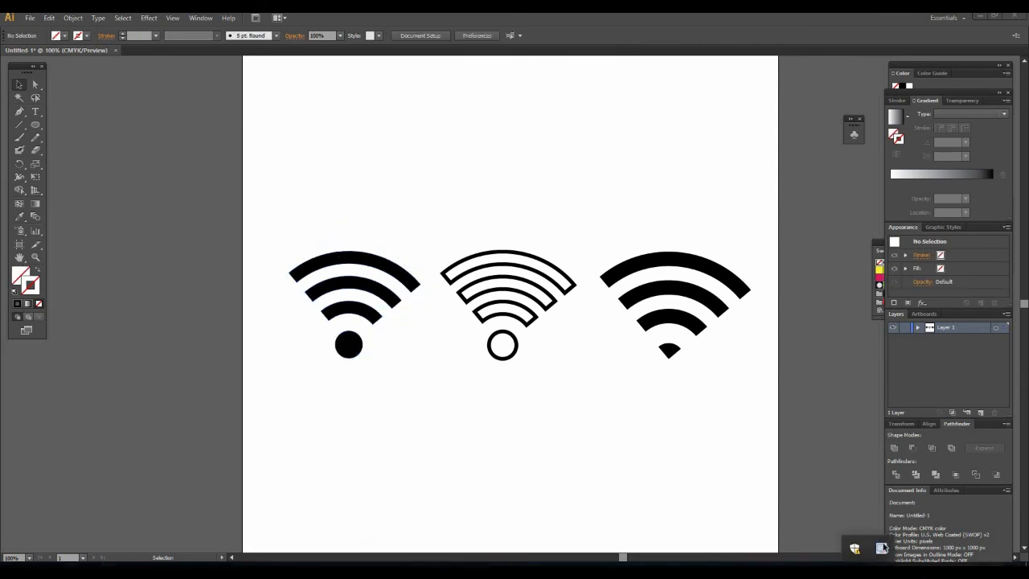